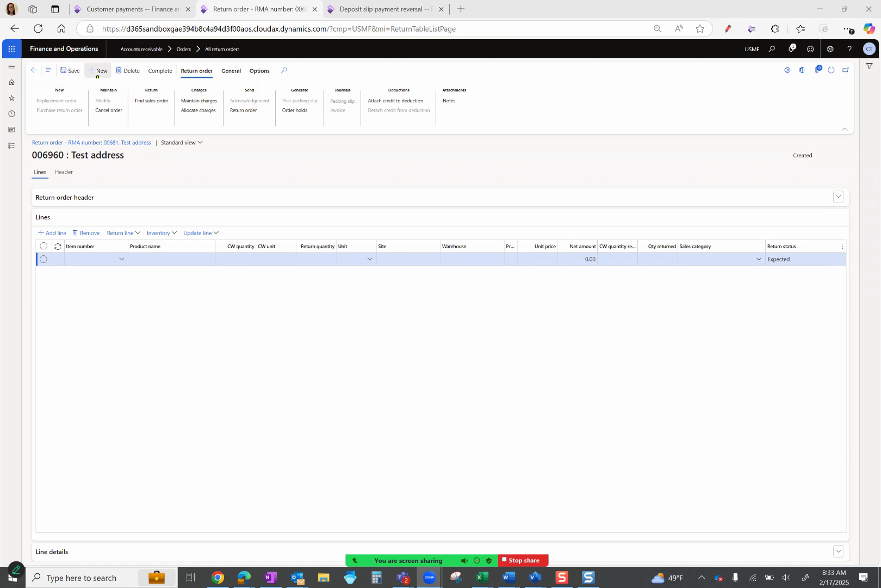
Step: Create a return order for the customer "Test address" and open the sales order search for it
left_click(101, 72)
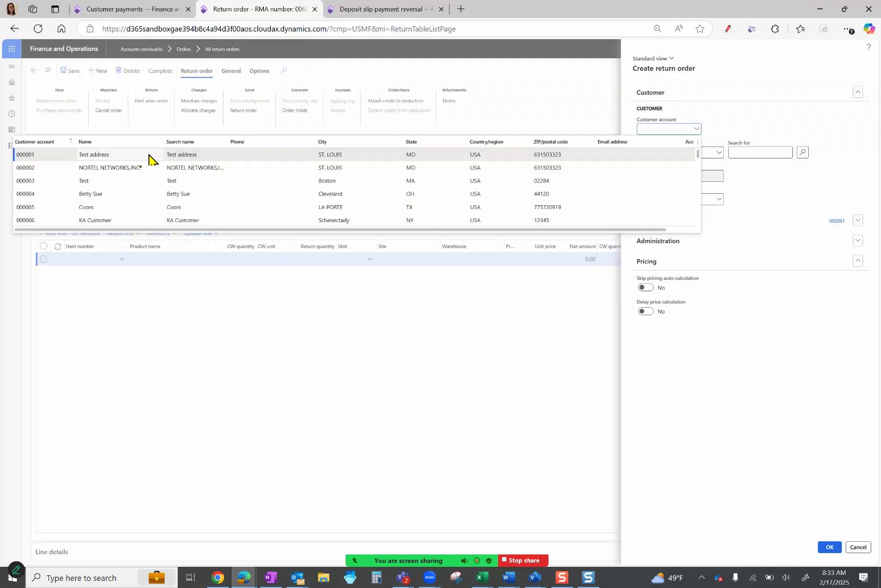
left_click(149, 159)
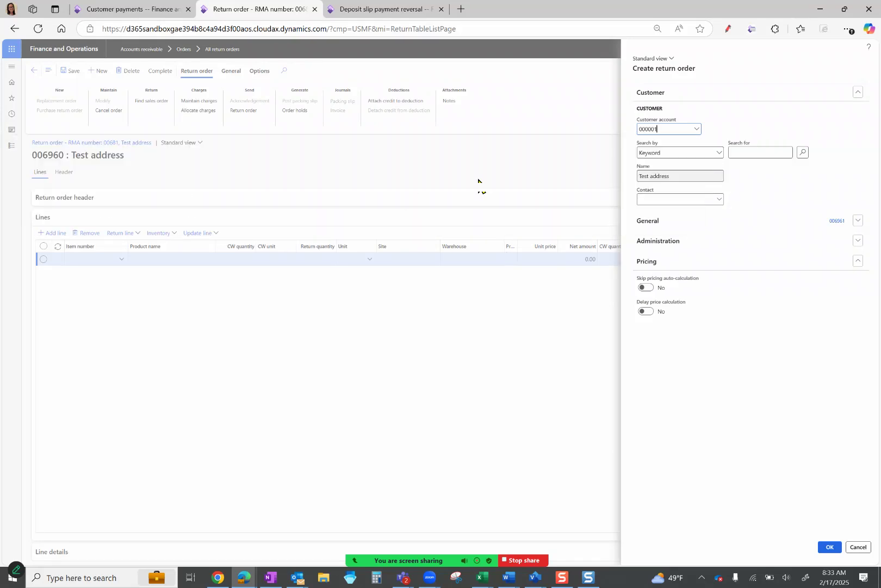
key("Return")
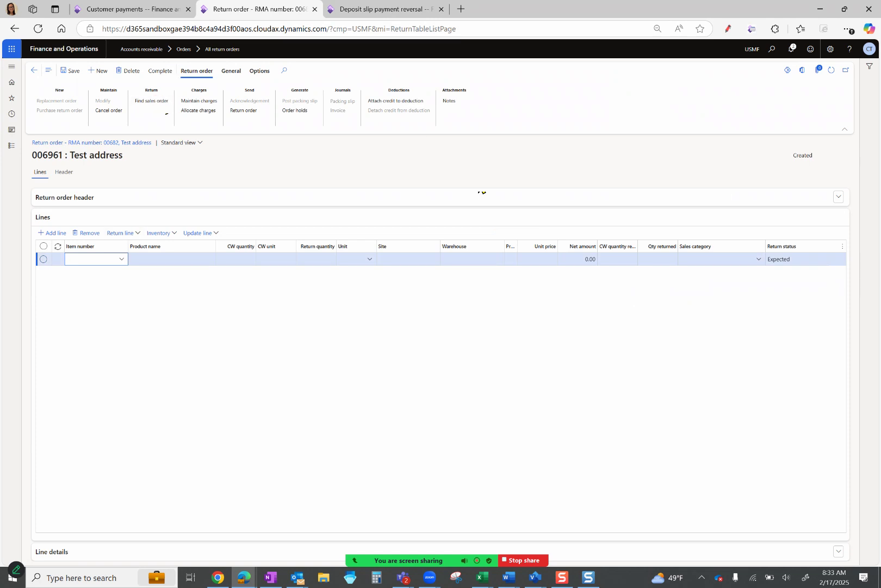
left_click(151, 102)
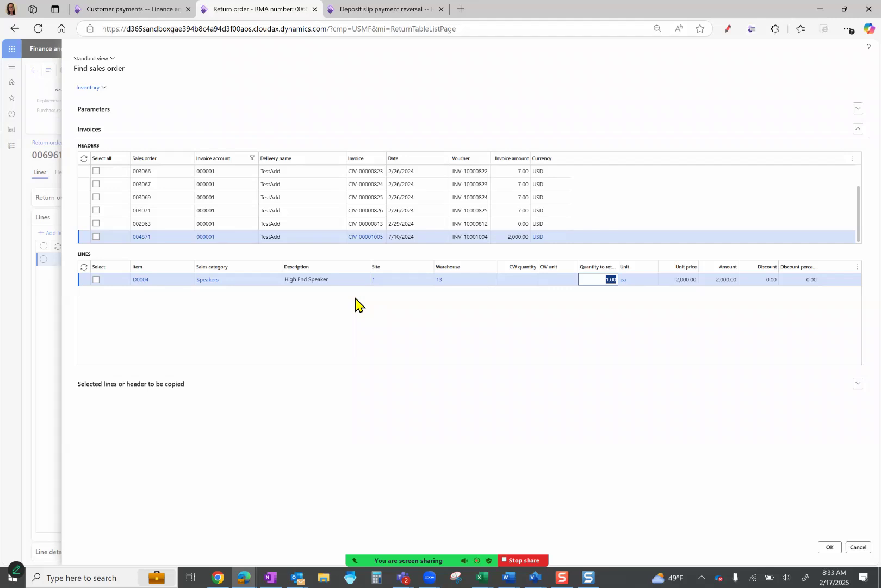
Step: Try selecting the whole 2/29/2024 invoice with its lines for return, and clear that selection
left_click(113, 240)
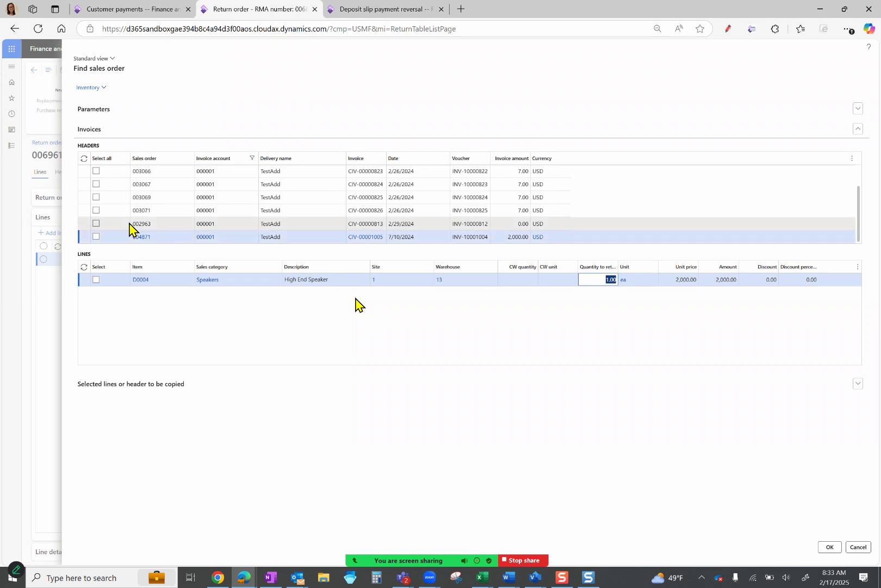
left_click(115, 226)
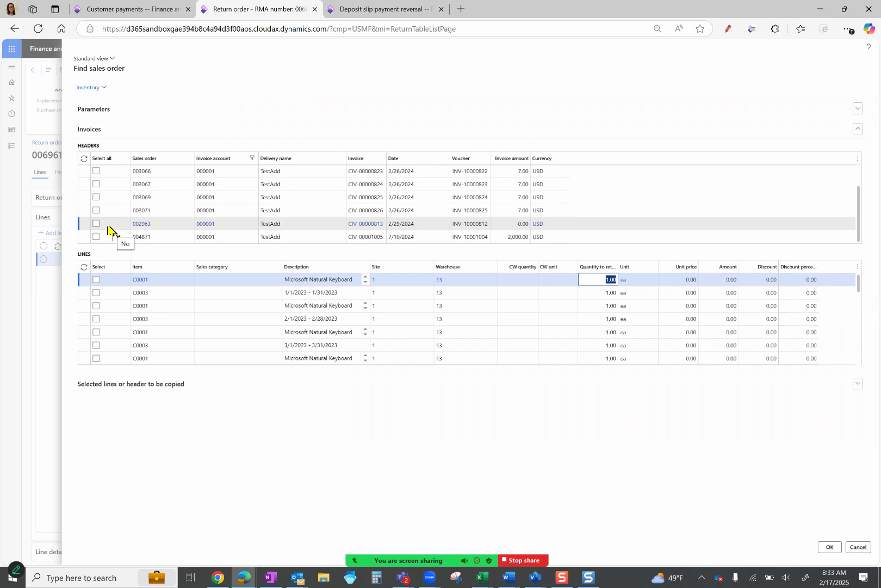
left_click(98, 224)
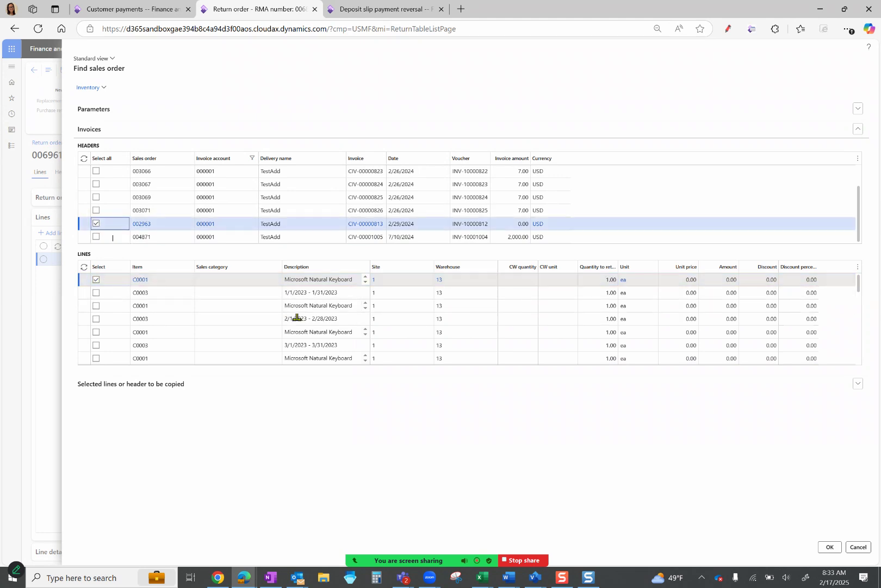
left_click(97, 292)
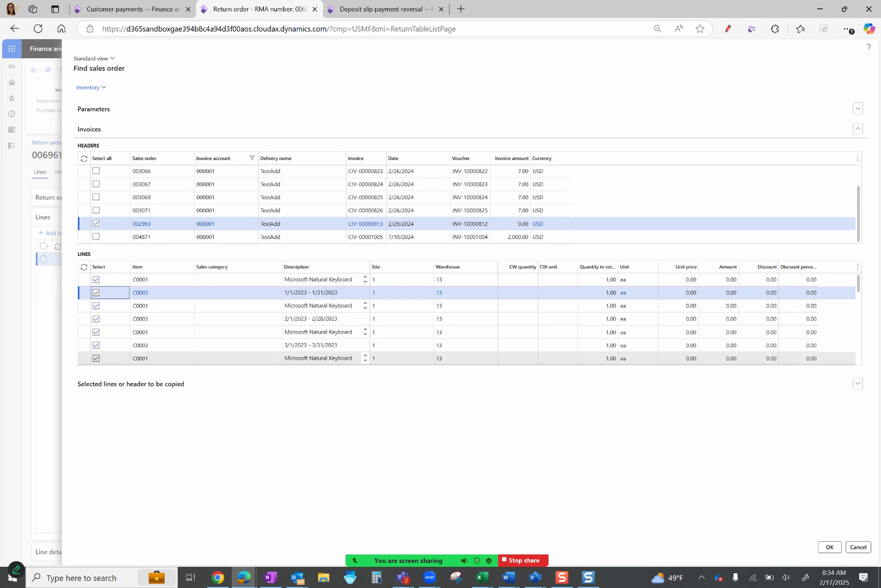
left_click(121, 227)
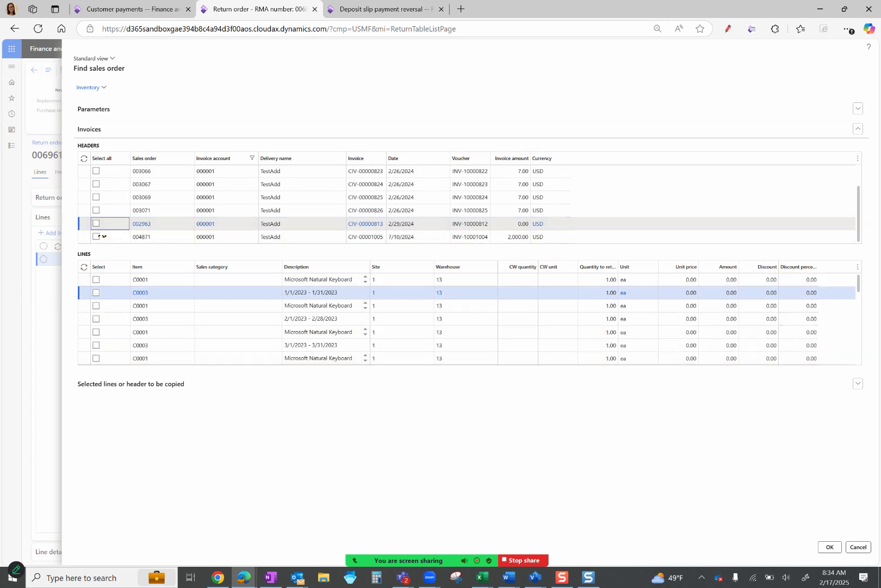
Step: Select only the first C0001 Microsoft Natural Keyboard line of the 2/29/2024 invoice for return
left_click(96, 279)
left_click(96, 305)
left_click(137, 332)
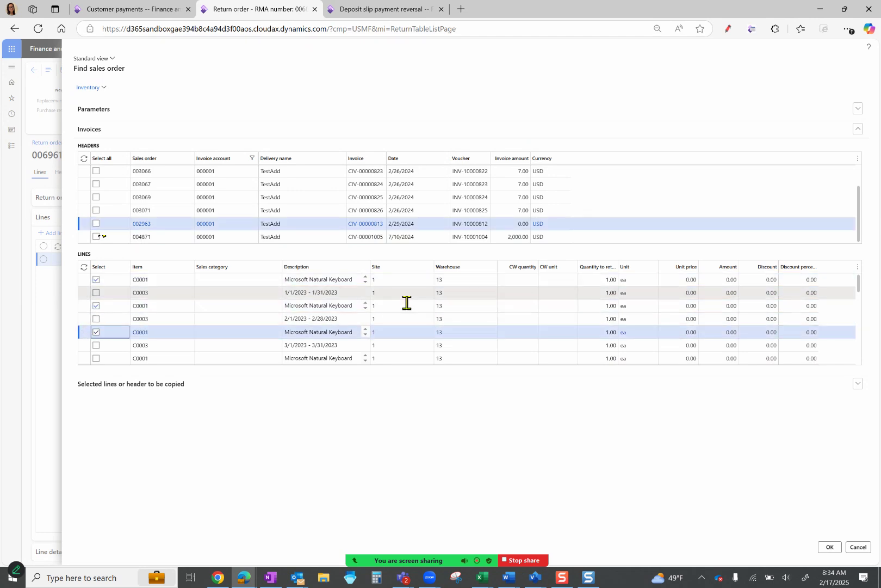
left_click(96, 332)
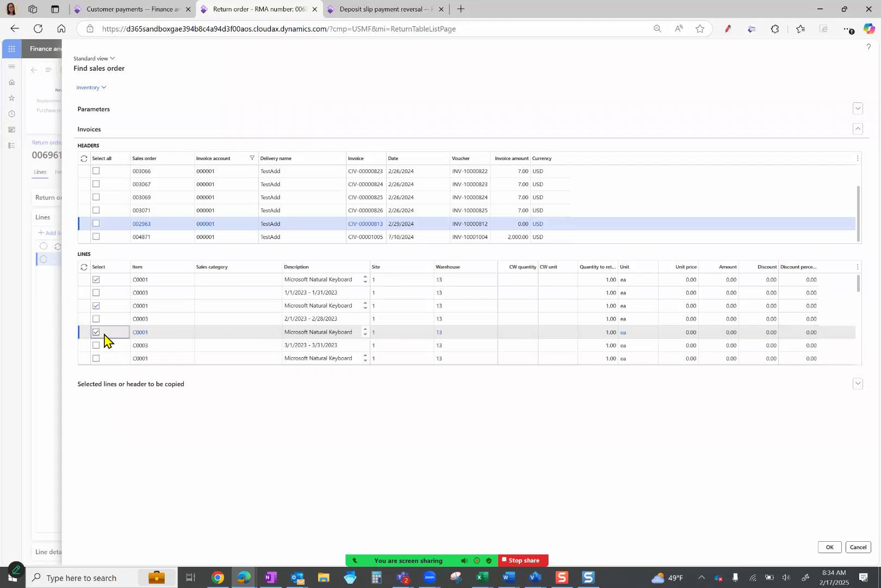
left_click(97, 307)
left_click(119, 283)
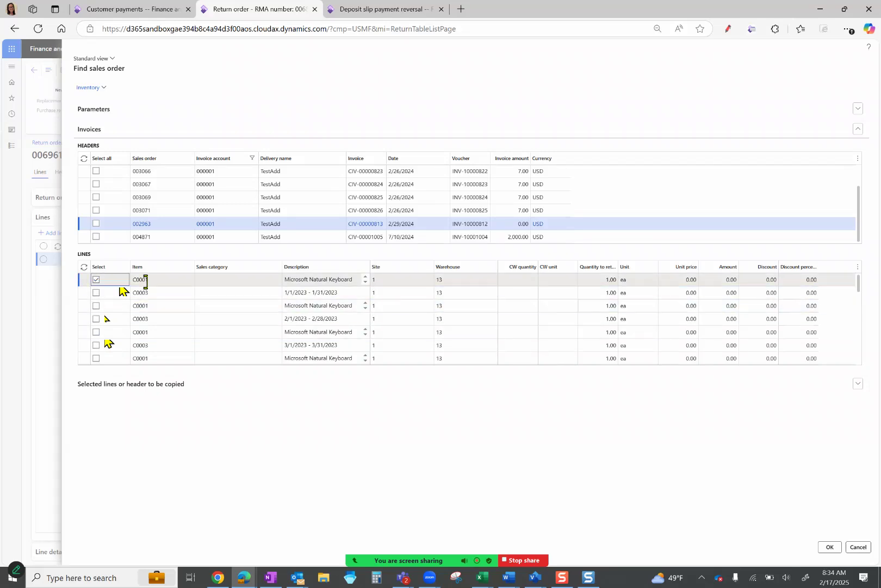
key("Tab")
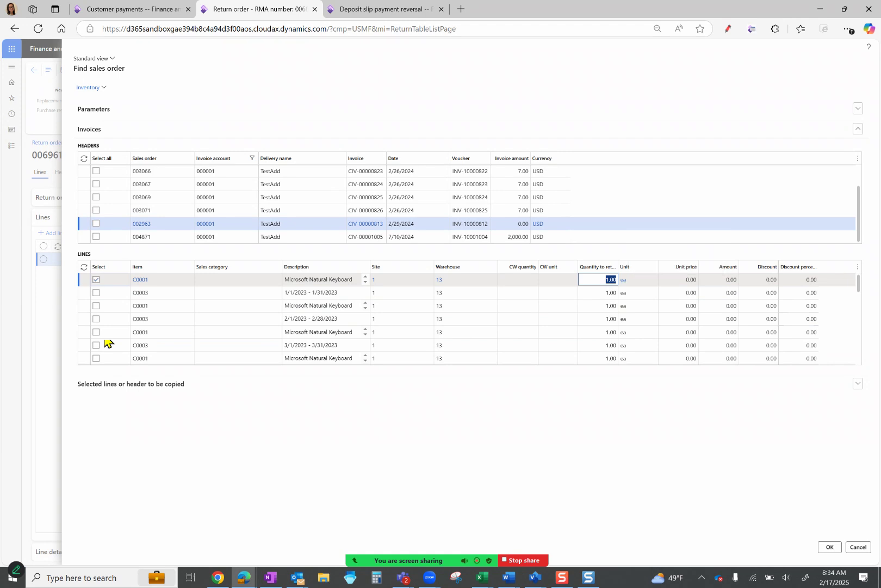
type("2")
key("Tab")
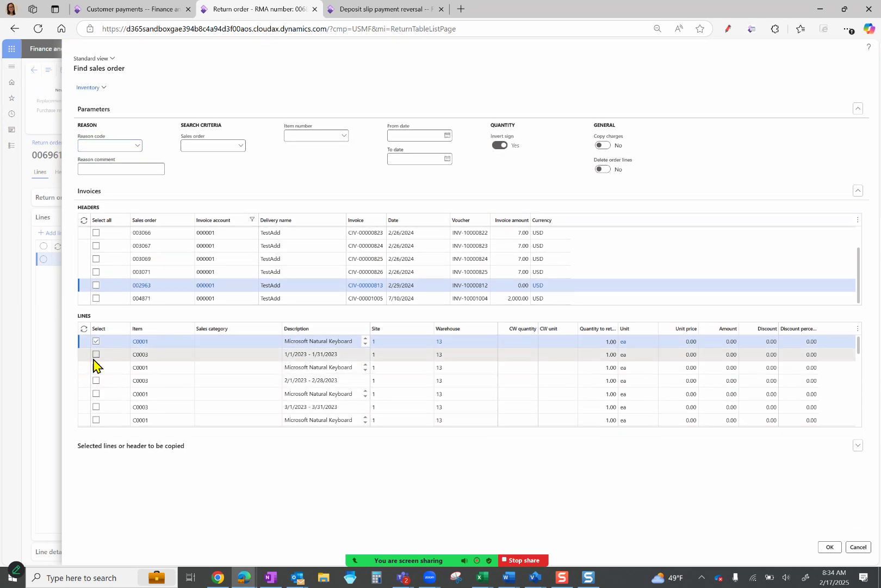
Step: Try to copy the 1/1/2023 - 1/31/2023 C0003 line to the return order, first with the first C0001 line, again with the second
left_click(96, 354)
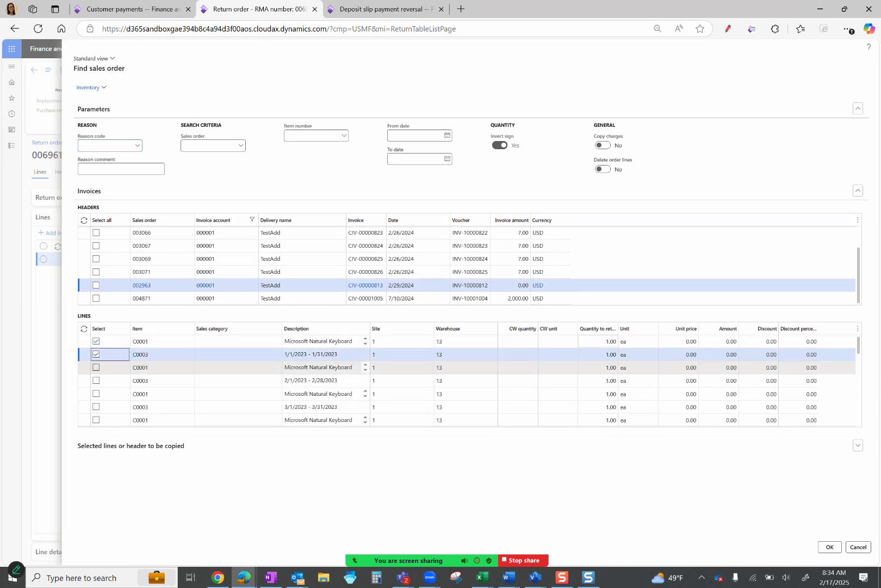
left_click(327, 285)
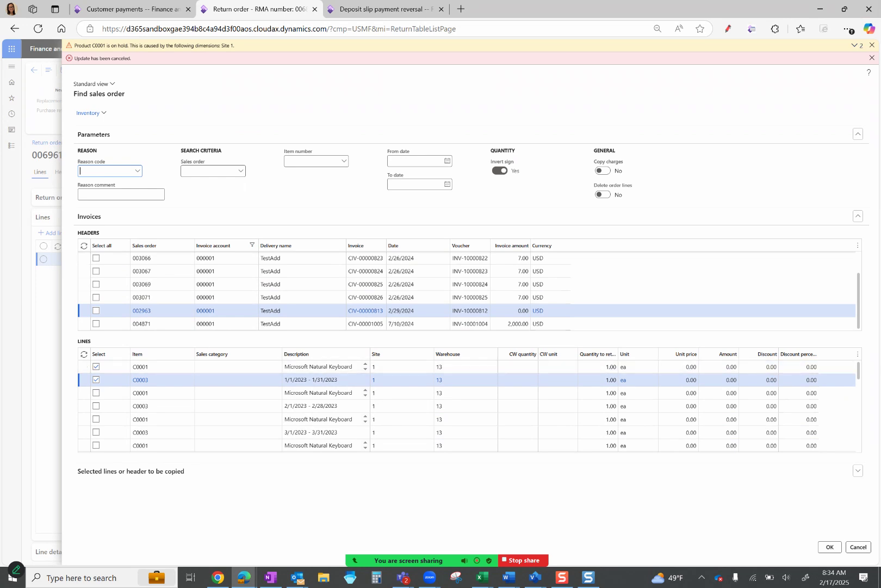
left_click(96, 341)
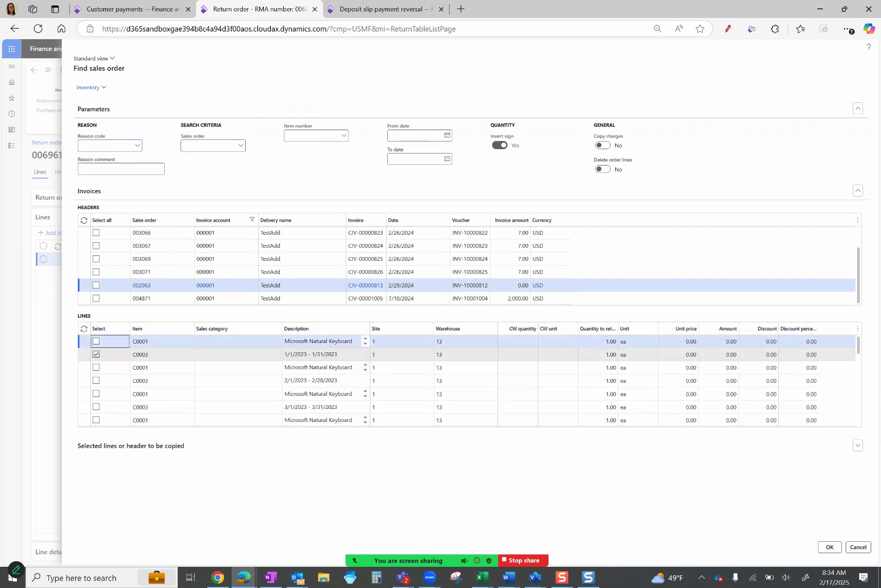
left_click(95, 367)
left_click(830, 547)
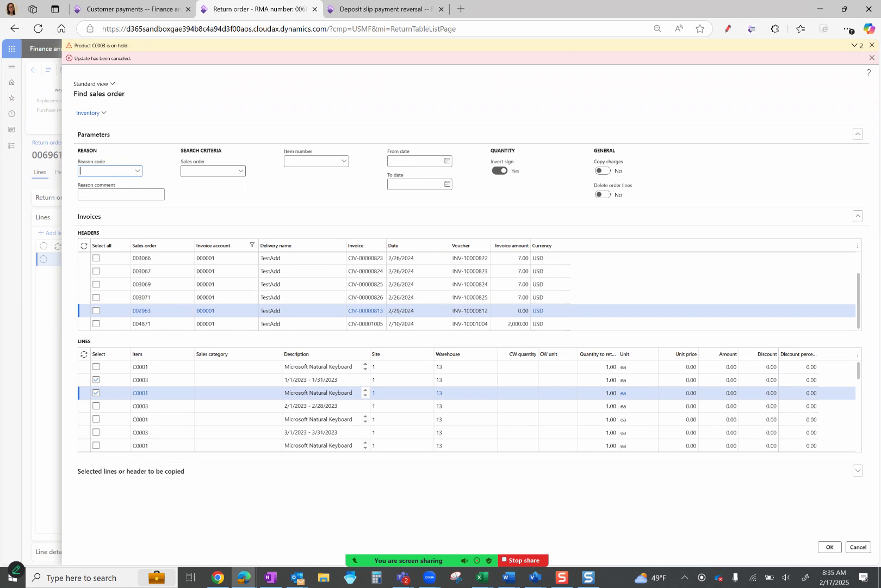
left_click(872, 45)
left_click(872, 45)
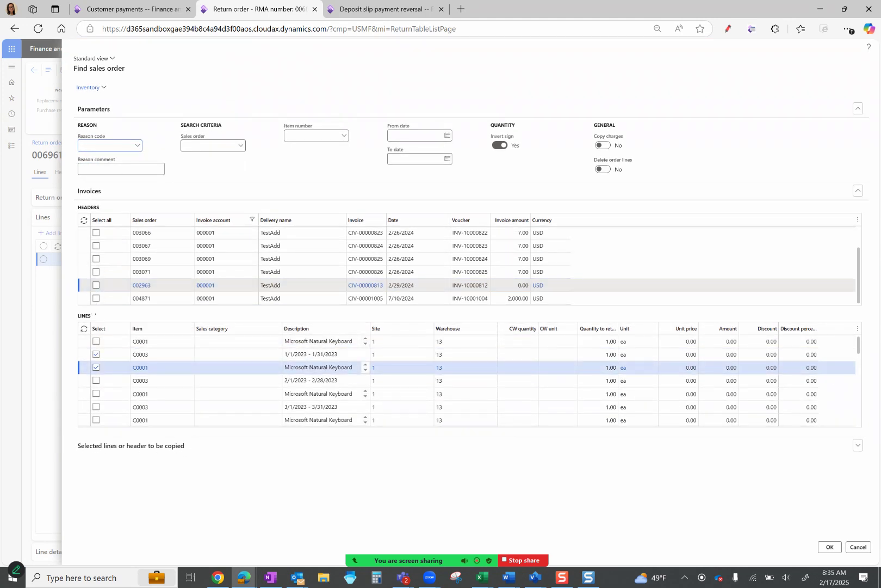
Step: Try selecting the 7/10/2024 High End Speaker invoice for return, and switch the selection to a 2/26/2024 HDMI 6' Cables invoice
left_click(112, 297)
left_click(97, 299)
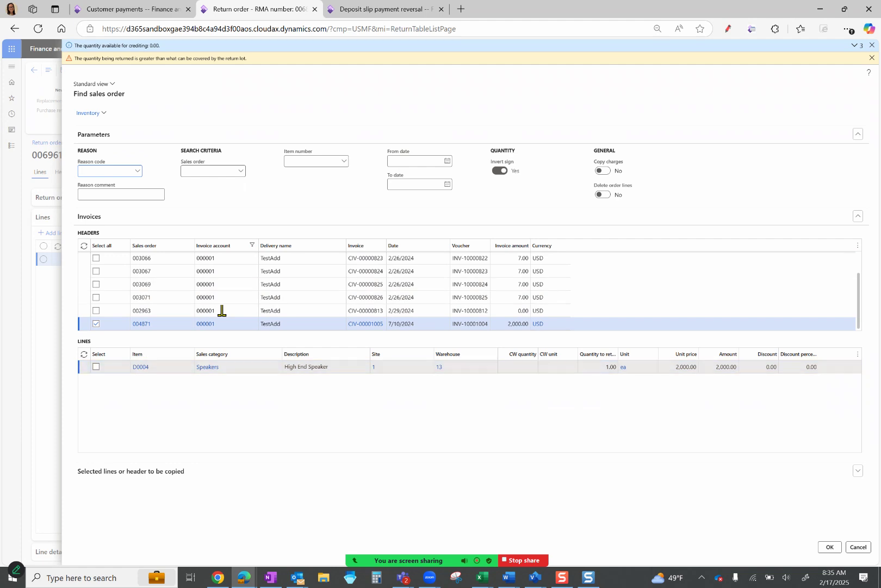
left_click(96, 367)
left_click(96, 323)
left_click(96, 257)
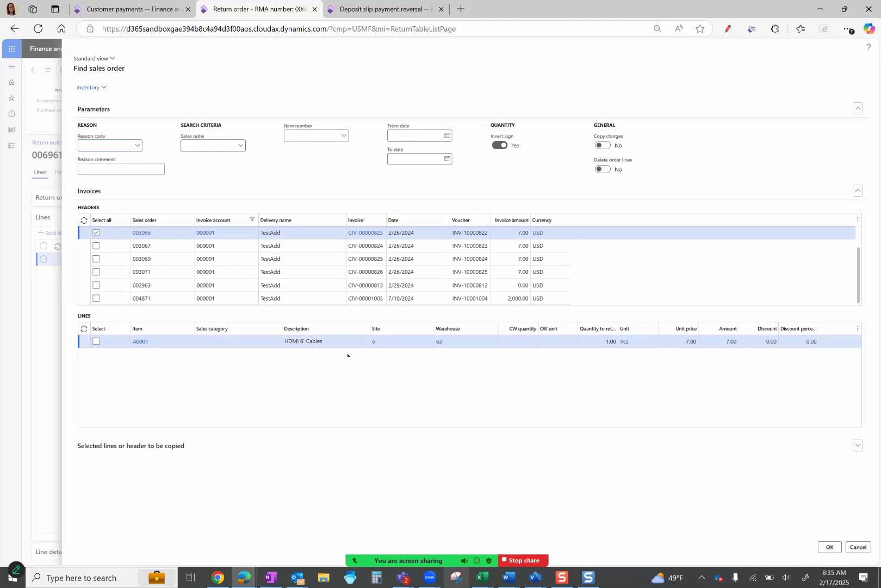
left_click(636, 539)
mouse_move(707, 417)
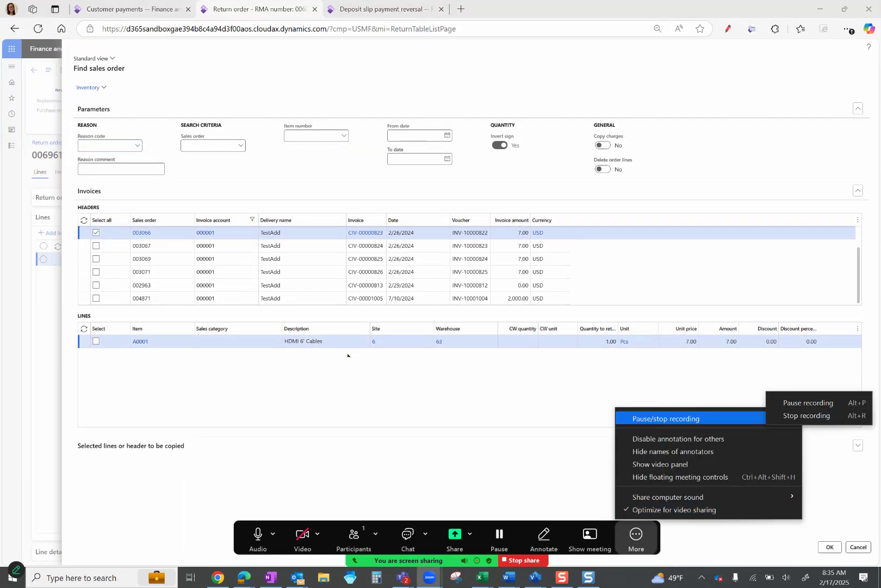
left_click(807, 402)
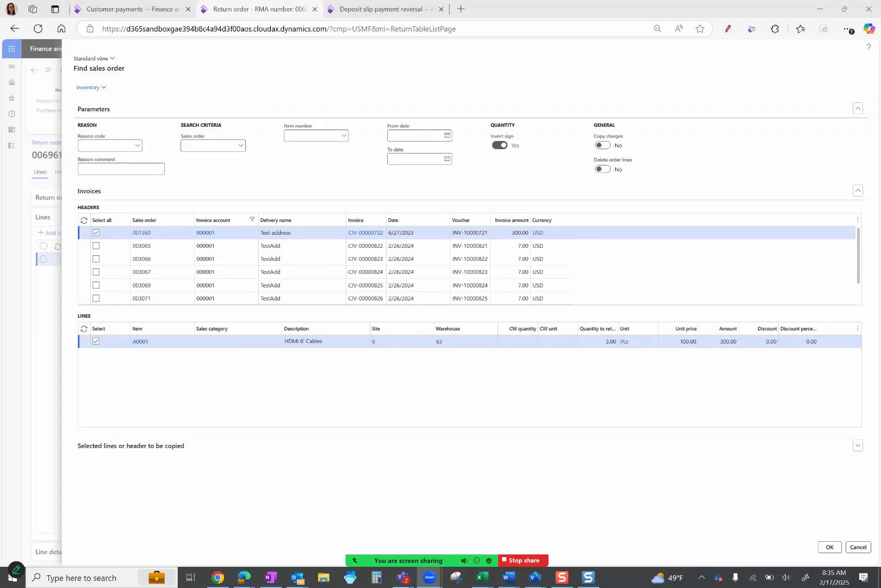
left_click(93, 246)
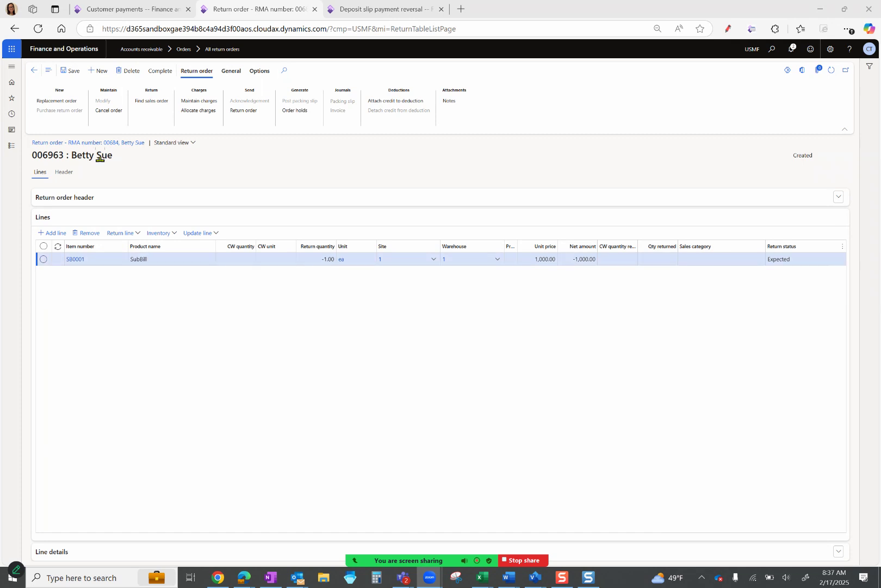
Step: Expand the return order's line details and header sections to examine the SB0001 line and order information
left_click_drag(113, 156, 49, 157)
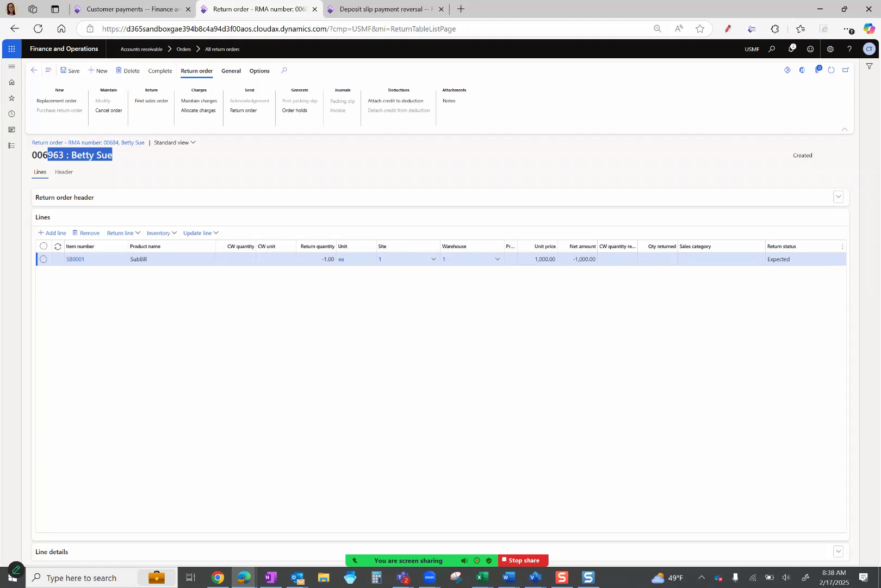
left_click(52, 552)
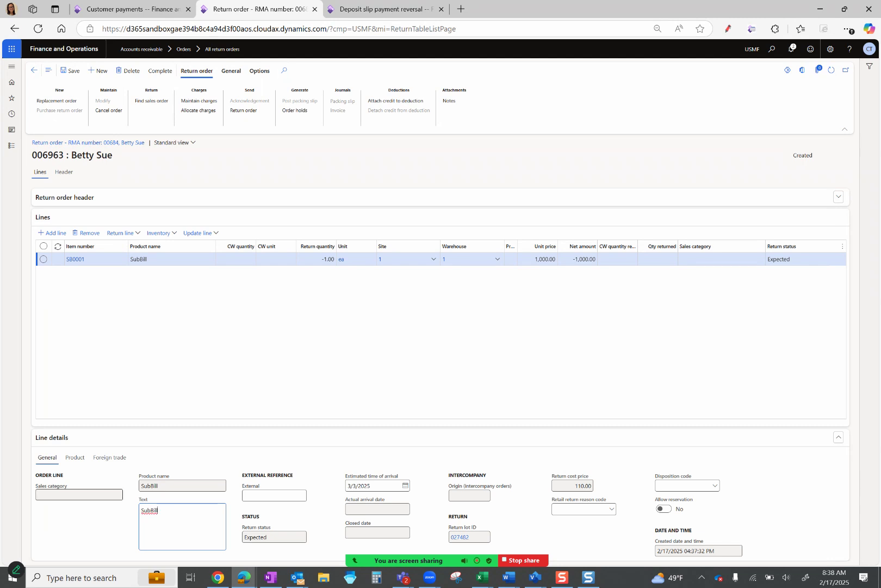
left_click(75, 457)
left_click(64, 197)
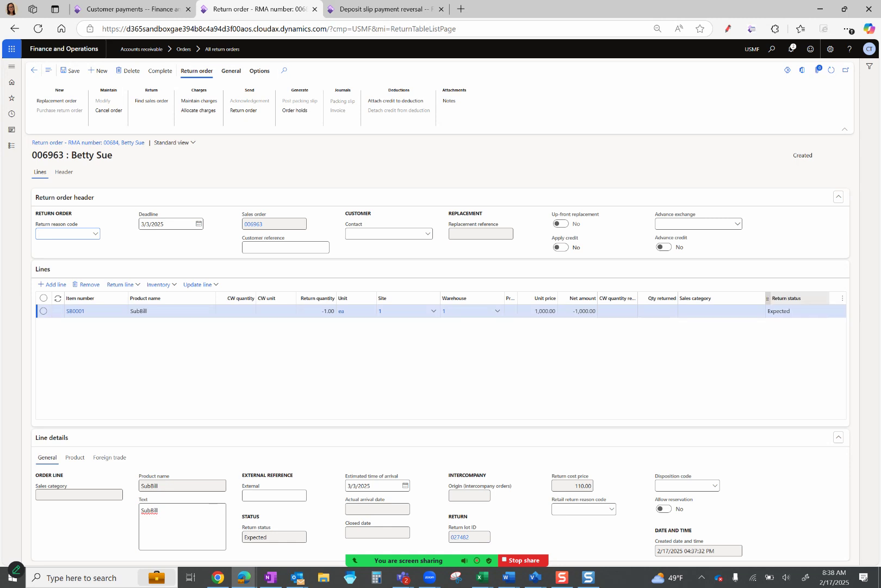
Step: Start the registration of the SB0001 return line and assign it disposition code 11 (Credit)
left_click(204, 285)
left_click(212, 300)
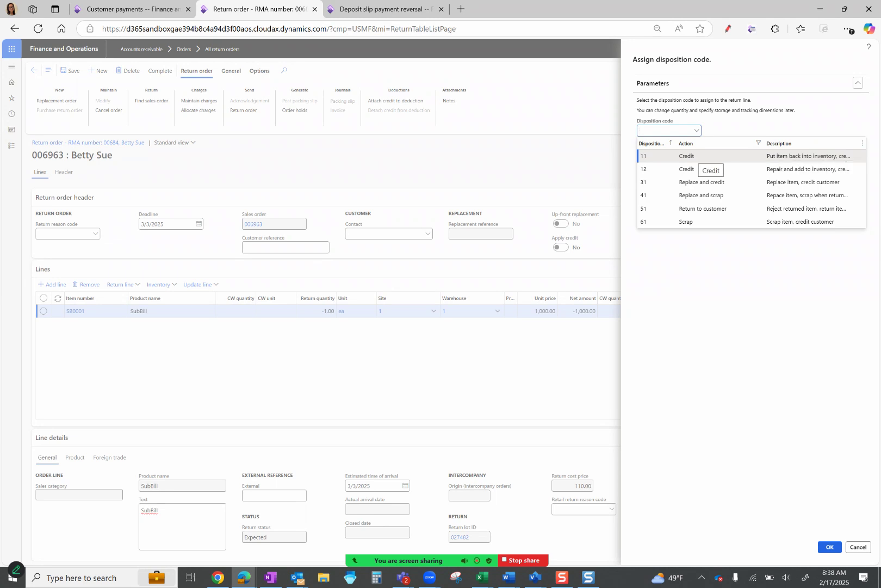
left_click(694, 156)
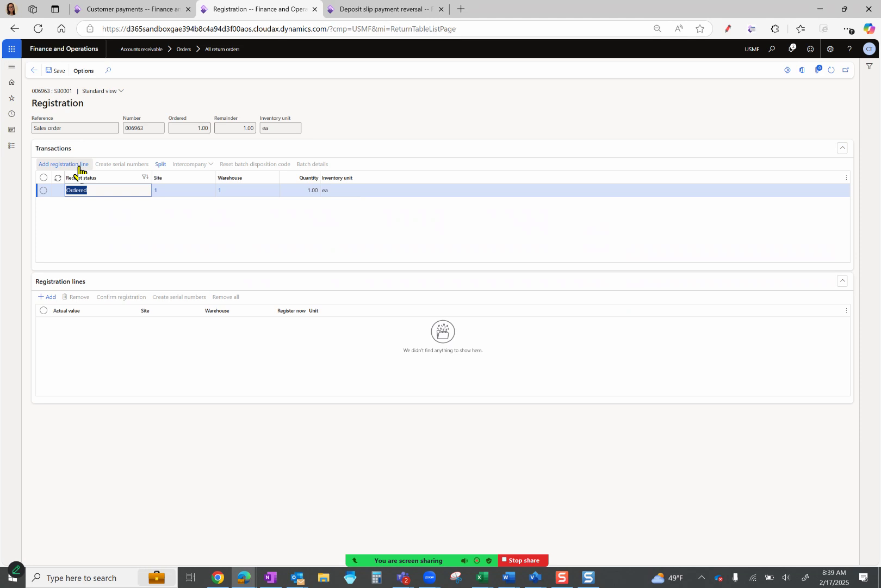
Step: Add a registration line for the ordered SB0001 item, confirm the registration and go back to the return order
left_click(77, 164)
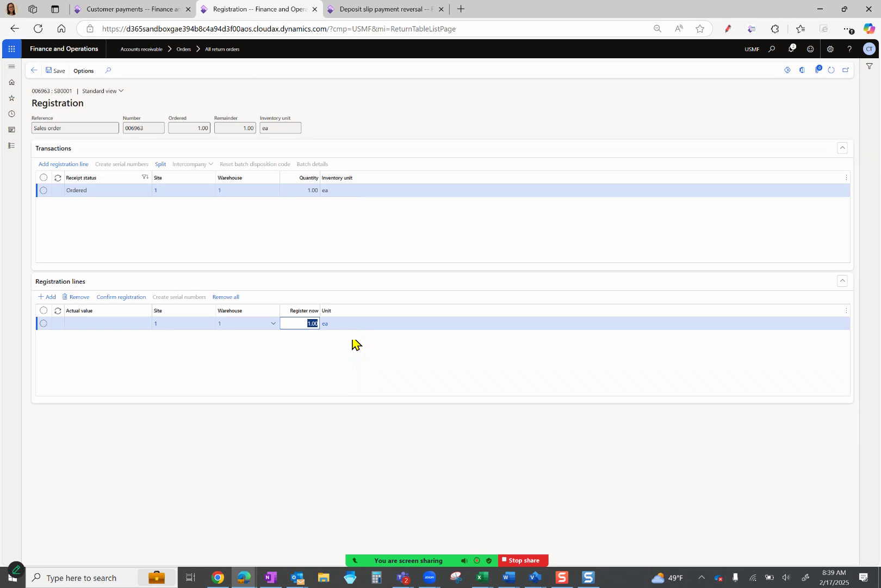
type("2")
key("Return")
left_click(132, 298)
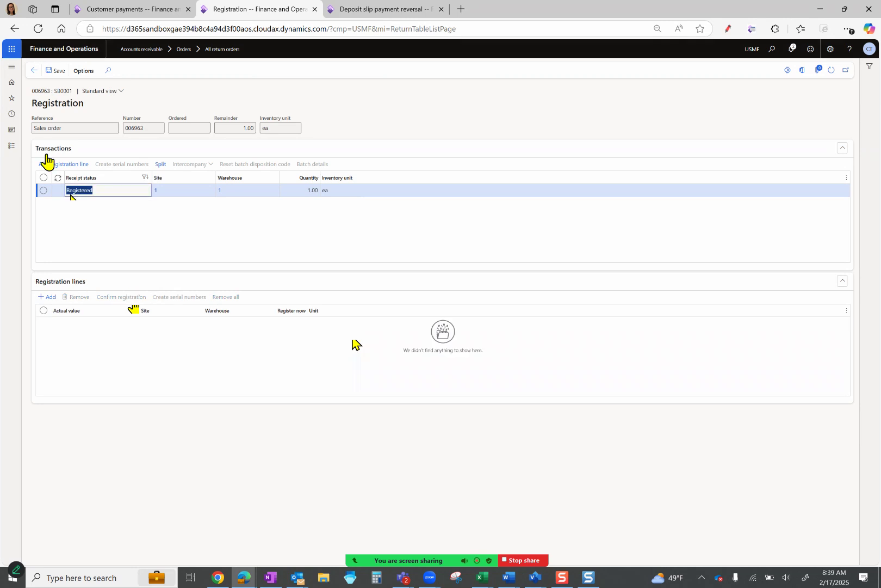
left_click(34, 71)
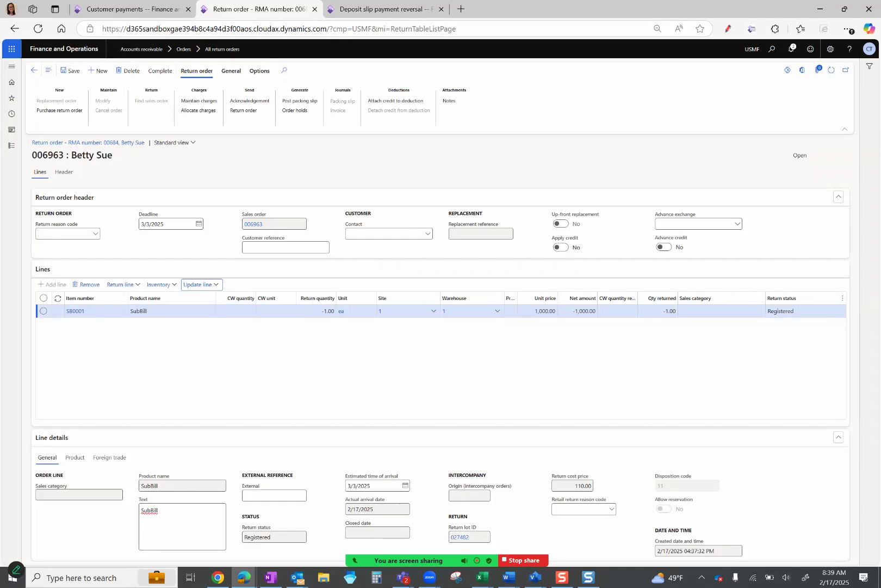
Step: Open the sales order linked to the return order and examine its SB0001 line
left_click(64, 173)
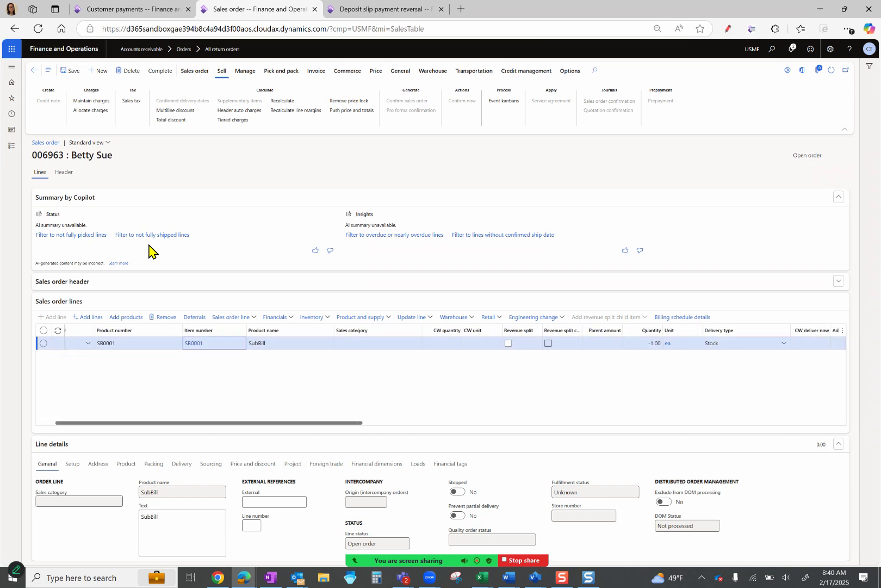
left_click_drag(227, 423, 190, 423)
left_click(435, 343)
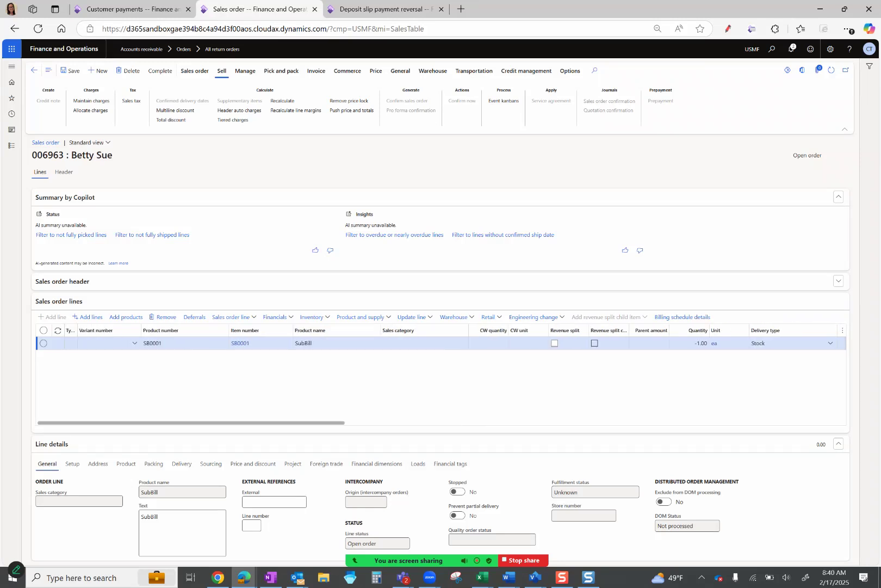
Step: Look through the sales order's invoicing and selling actions, and view the packing slip posting form without posting
left_click(318, 71)
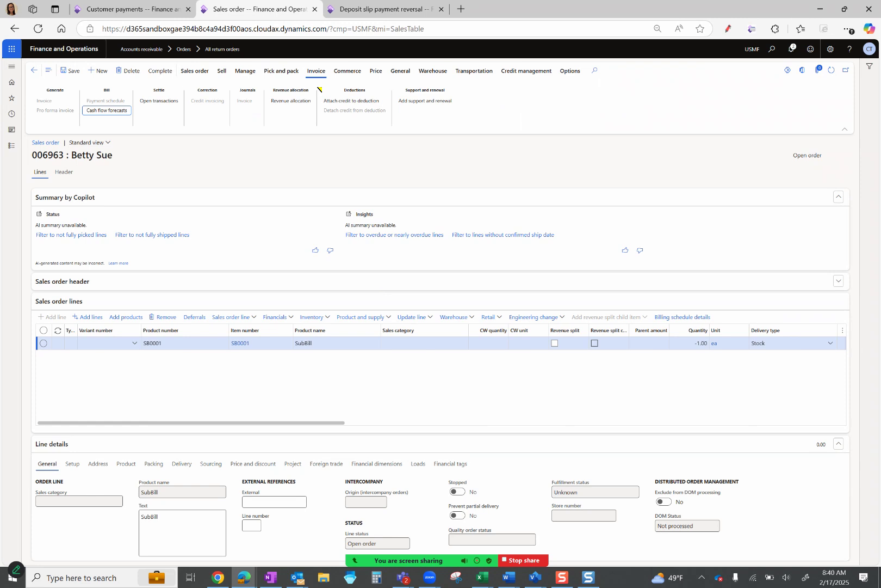
left_click(222, 71)
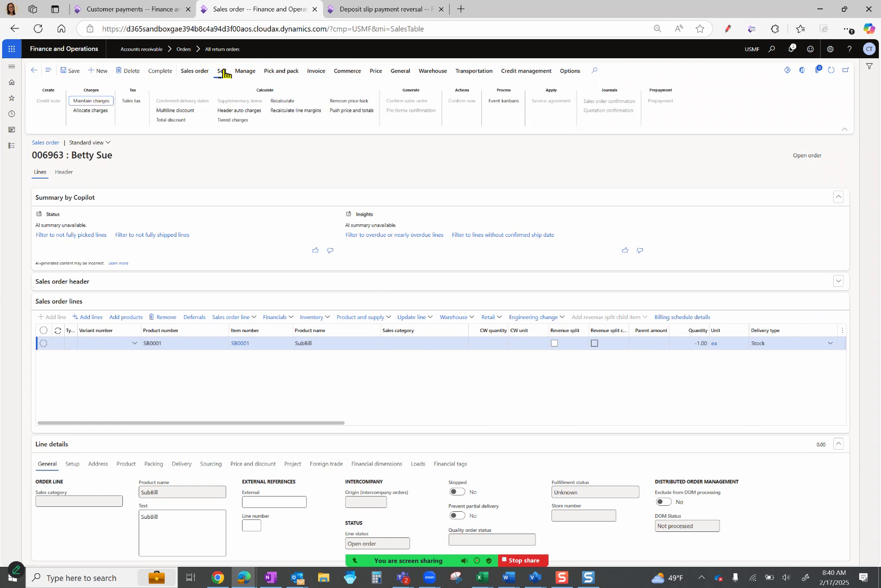
left_click(245, 71)
left_click(287, 72)
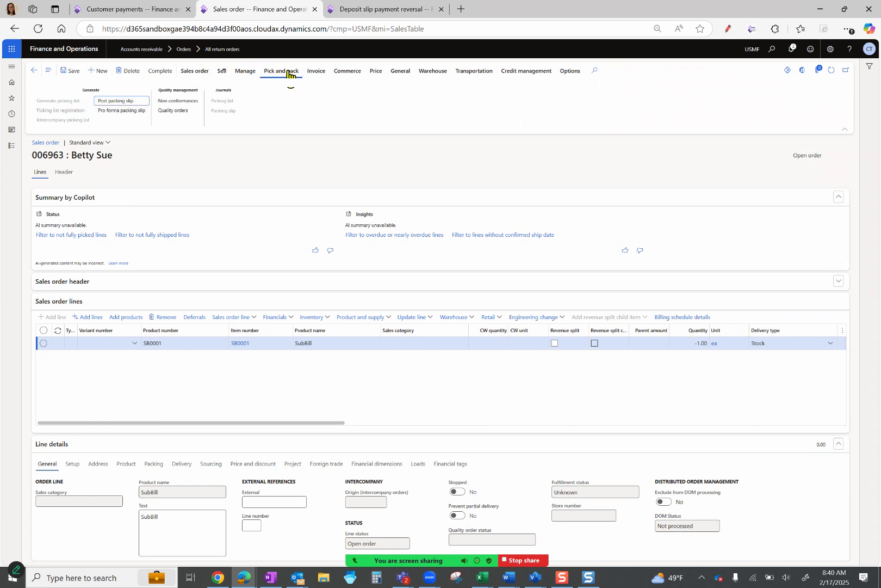
left_click(127, 103)
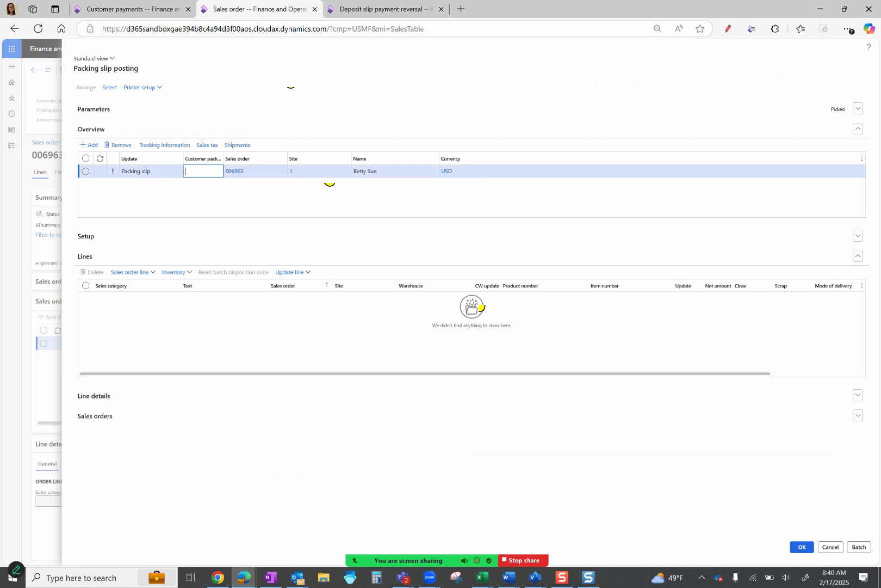
left_click(831, 547)
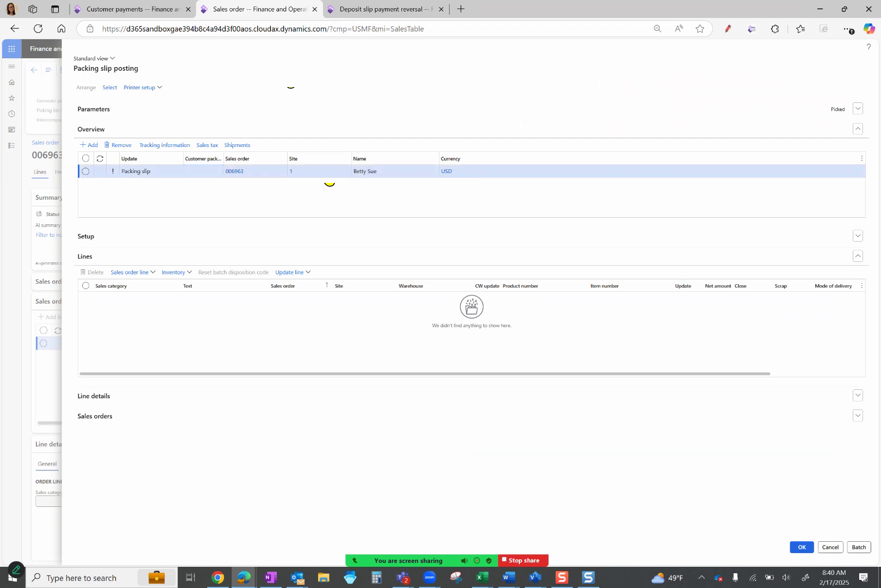